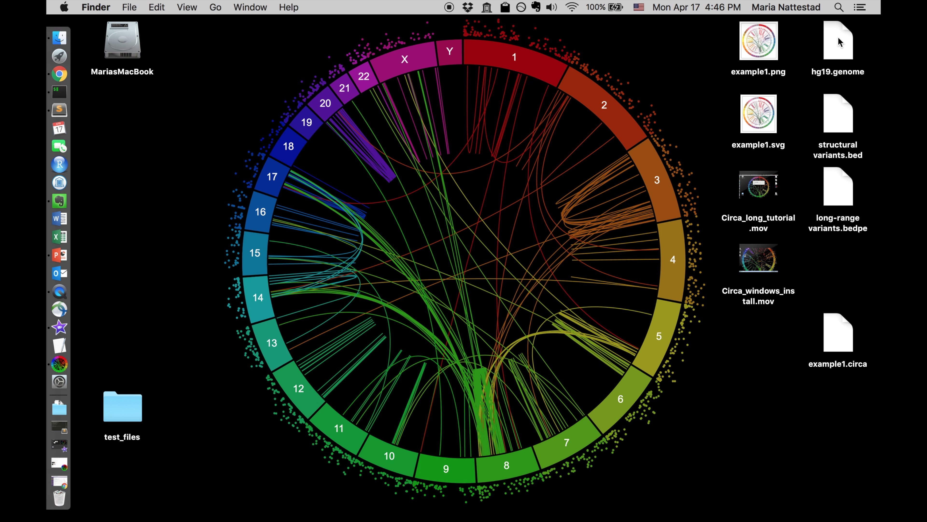
Drag hg19.genome from the desktop onto TextEdit in the Dock.
drag(838, 41, 58, 349)
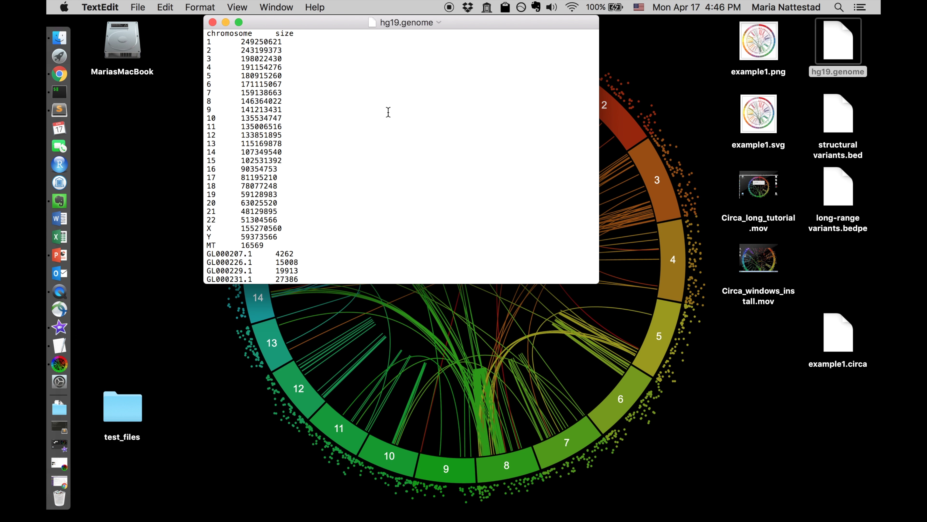
Enlarge the hg19.genome window and highlight the 'chromosome' header word and the size column.
drag(596, 282, 728, 516)
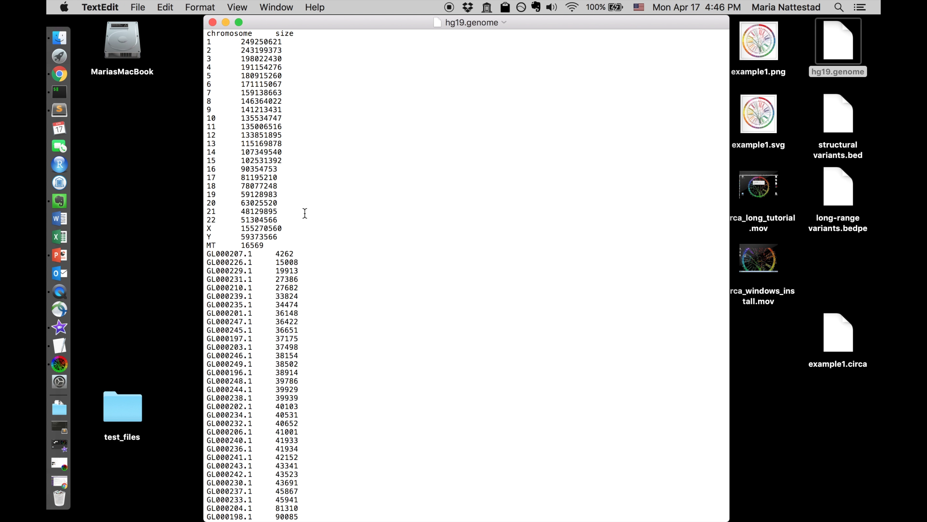
click(222, 34)
double_click(223, 34)
drag(277, 33, 266, 216)
click(239, 143)
Highlight the tab separators between columns and the whole chromosome/size header line.
drag(239, 110, 211, 107)
click(269, 105)
click(334, 135)
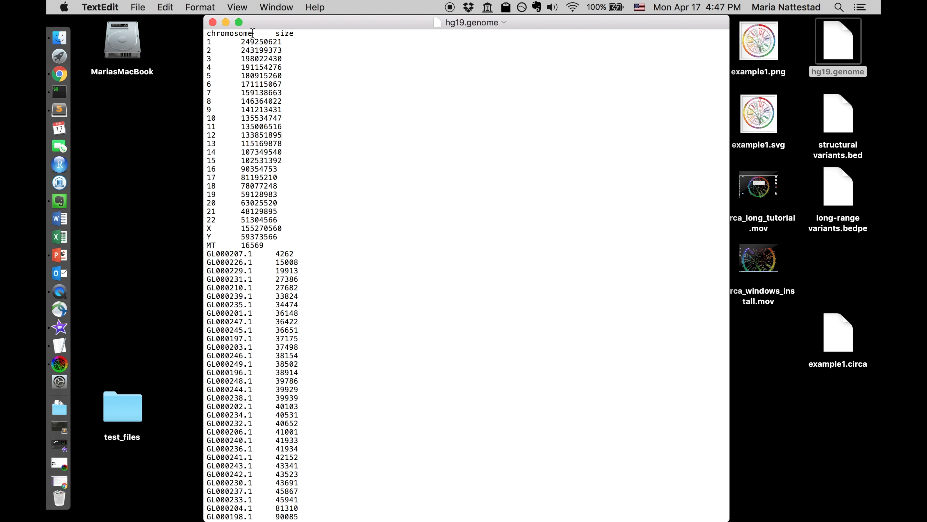
drag(253, 33, 272, 33)
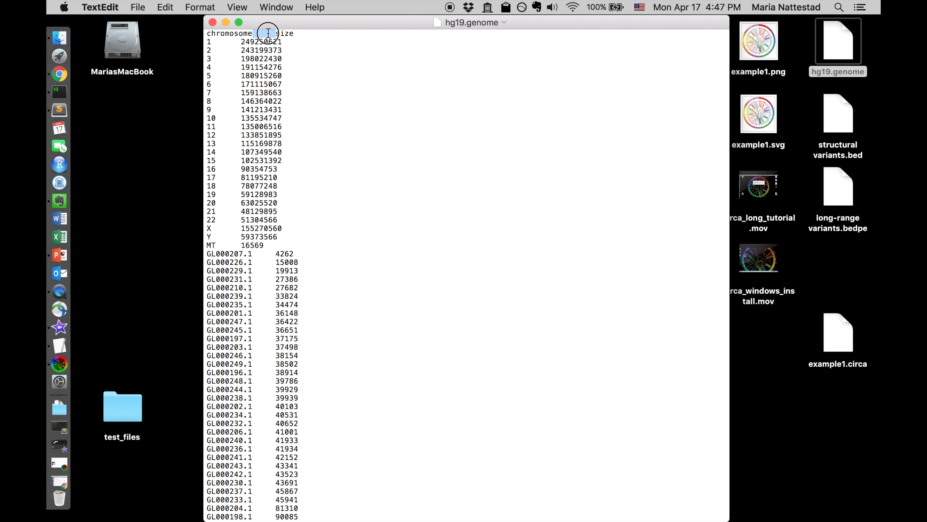
click(315, 272)
drag(206, 33, 297, 33)
Delete the chromosome/size header line and save hg19.genome without it.
key(Right)
drag(304, 32, 186, 32)
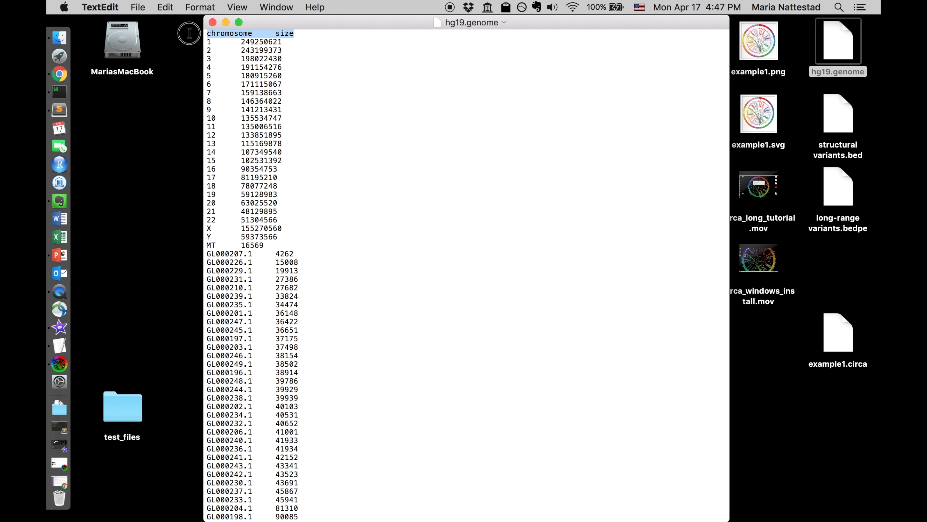
key(BackSpace)
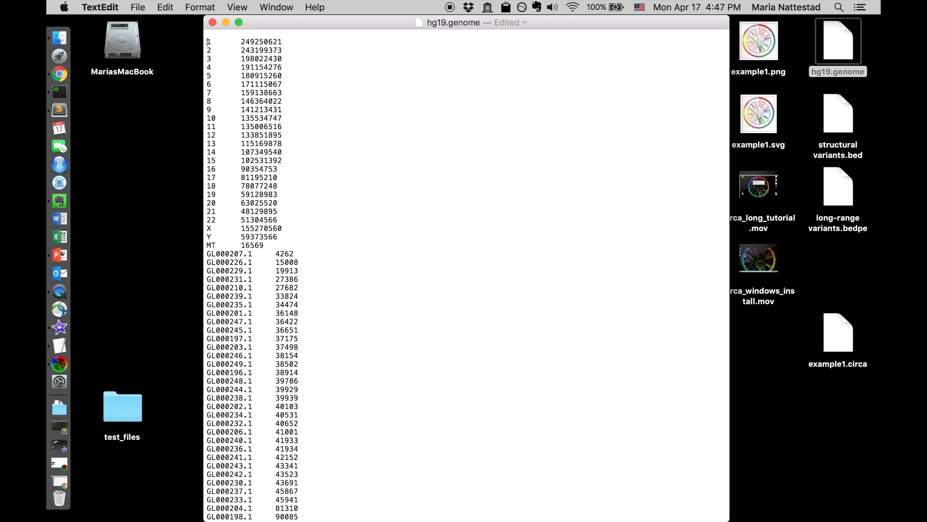
key(BackSpace)
key(super+s)
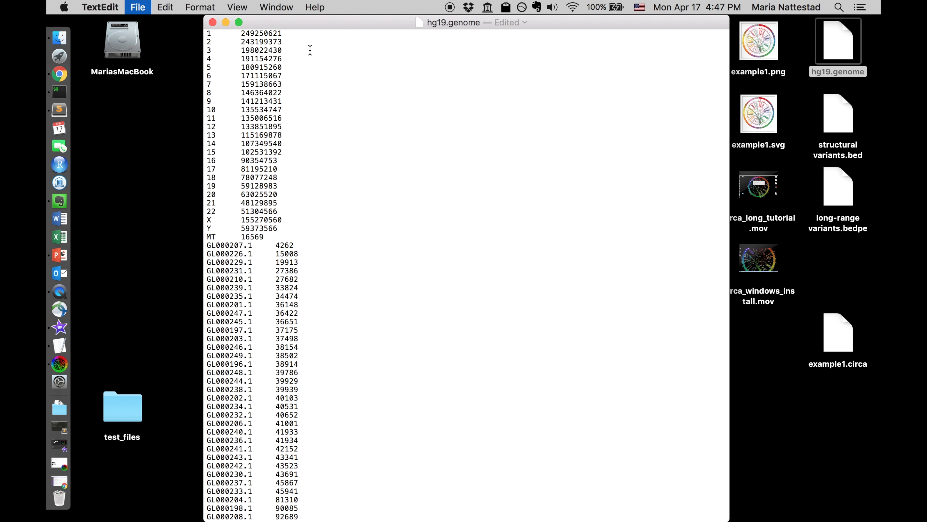
Retype the header as 'chromosome<Tab>size', save, and close hg19.genome.
key(super+z)
text(ch)
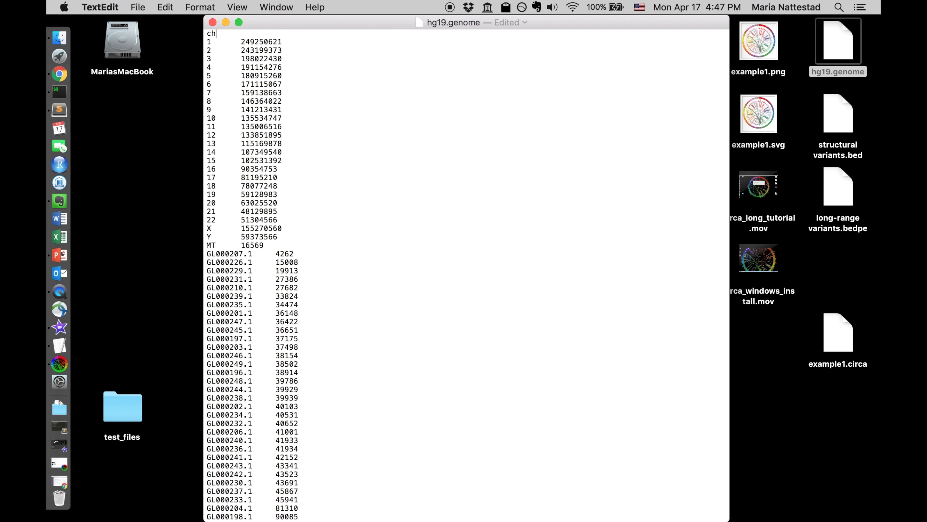
text(romosome	size)
key(super+s)
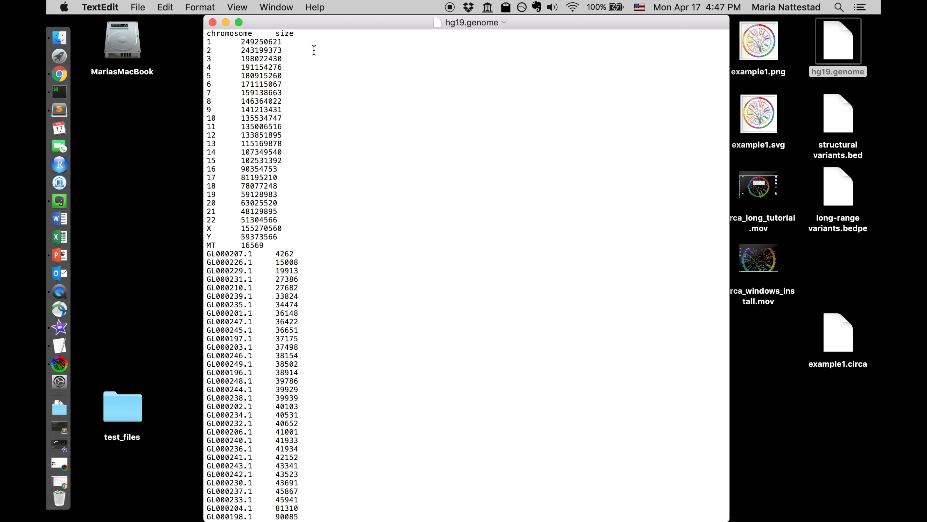
click(213, 22)
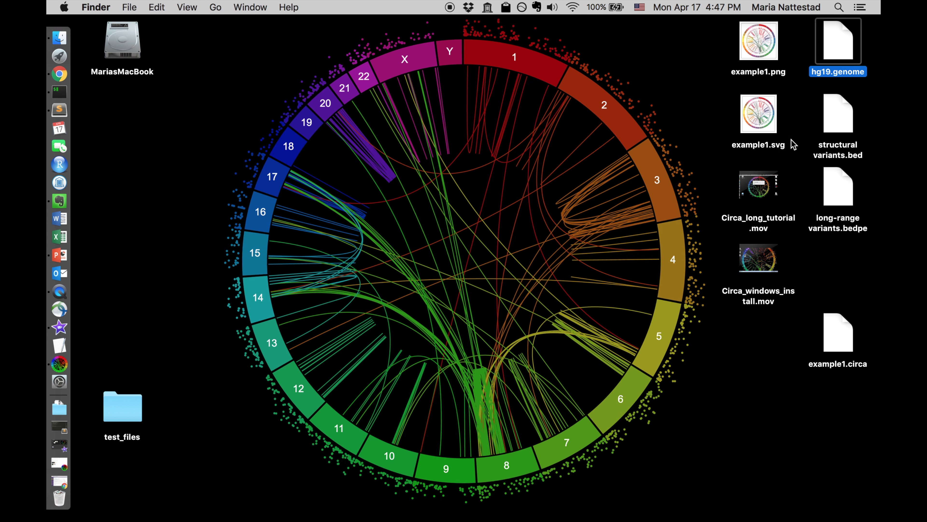
Open structural variants.bed in TextEdit and widen the window so lines no longer wrap.
click(844, 120)
drag(836, 117, 59, 350)
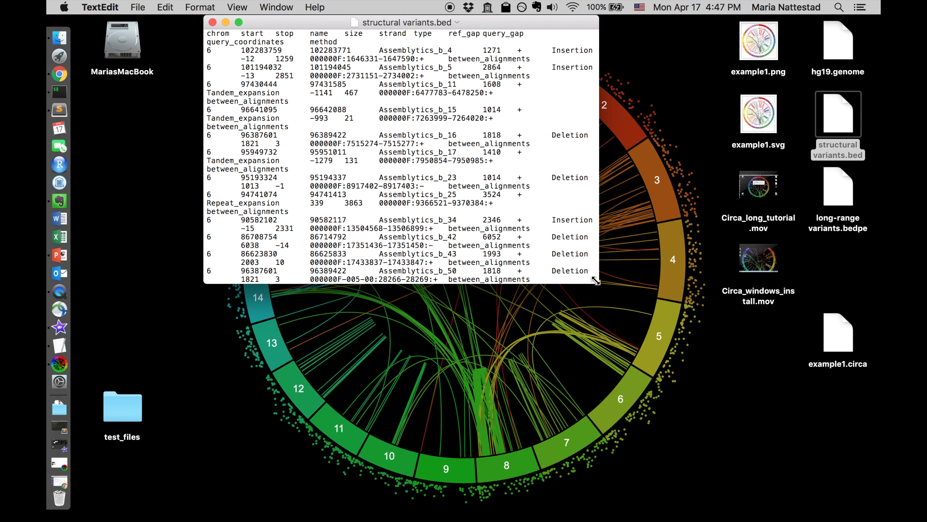
drag(596, 281, 880, 520)
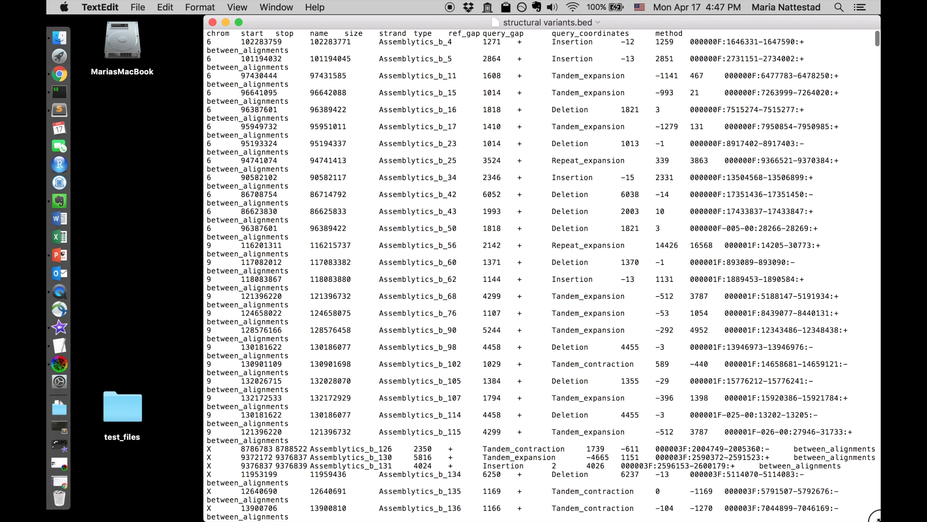
click(213, 516)
drag(204, 516, 71, 516)
scroll(218, 251, down, 1)
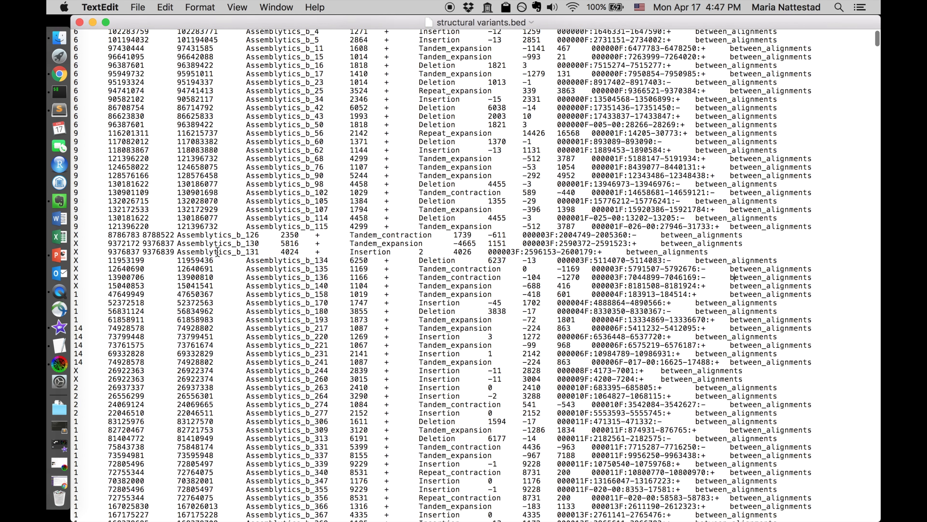
scroll(218, 251, up, 1)
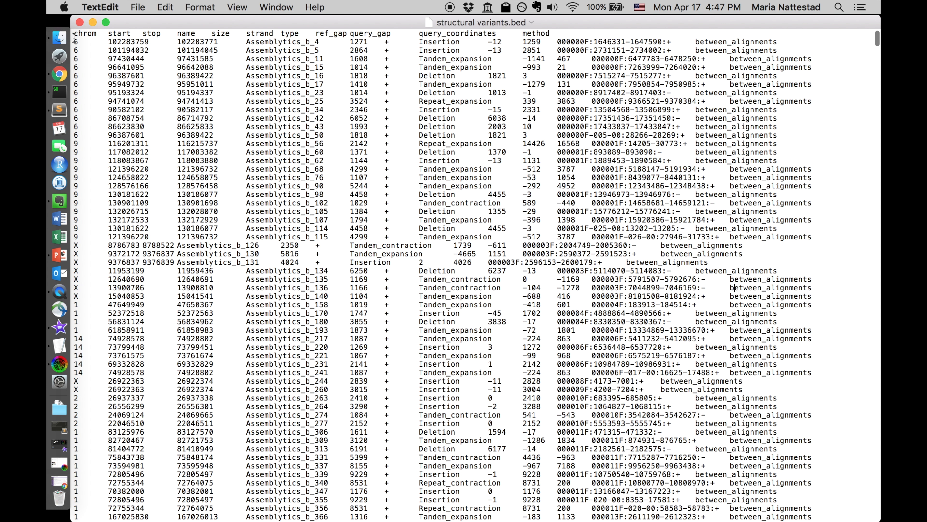
Highlight the header row, the first data row, and header columns chrom, start, and name through query_coordinates.
drag(74, 36, 552, 33)
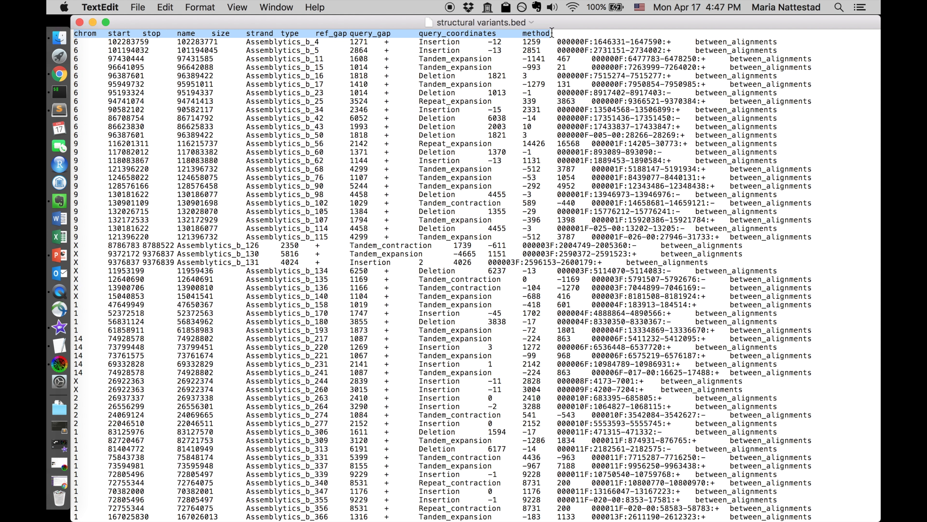
drag(75, 42, 724, 51)
click(394, 118)
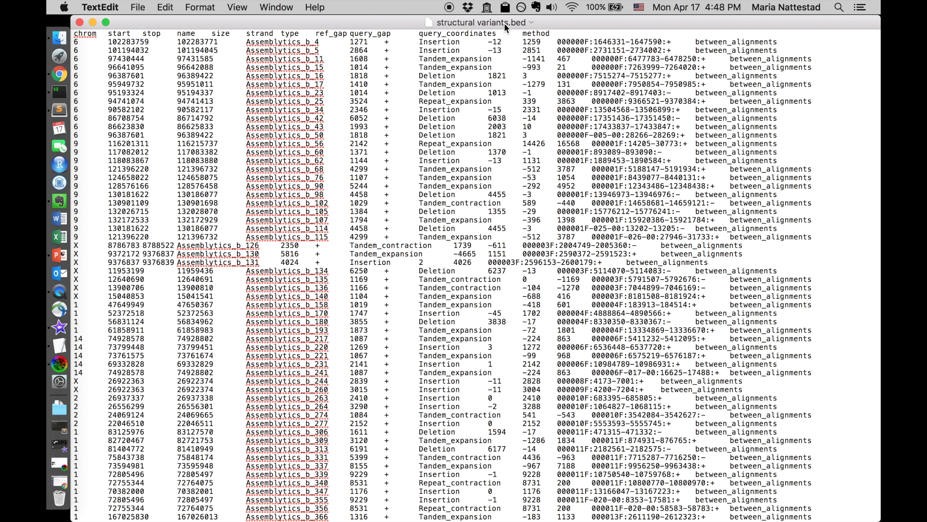
drag(559, 34, 78, 34)
double_click(82, 35)
double_click(119, 35)
drag(179, 34, 479, 33)
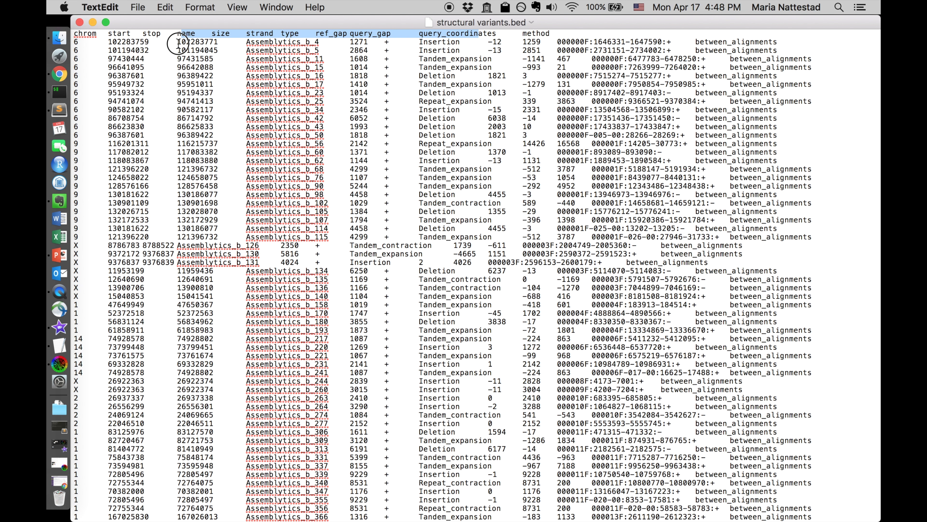
Highlight the chromosome 6 and 9 rows and a row-3 start value, then close structural variants.bed.
drag(178, 42, 224, 237)
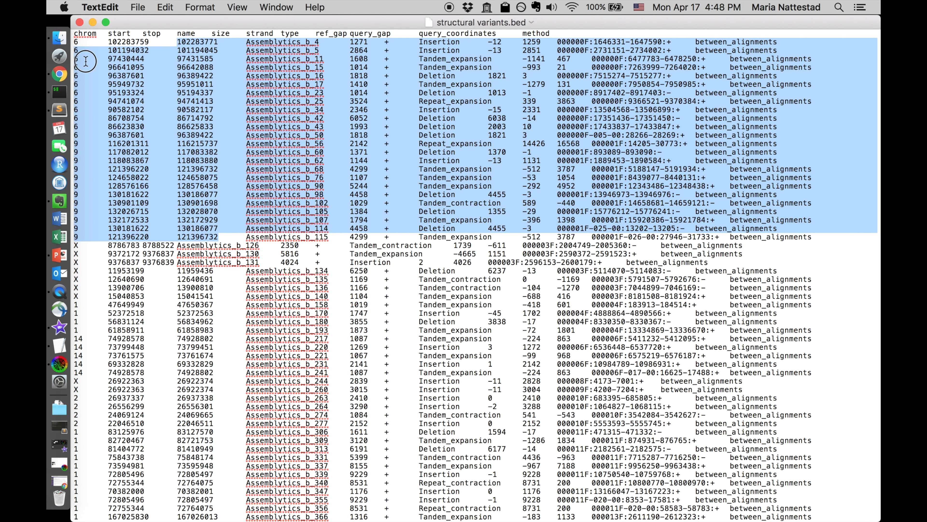
drag(86, 60, 130, 59)
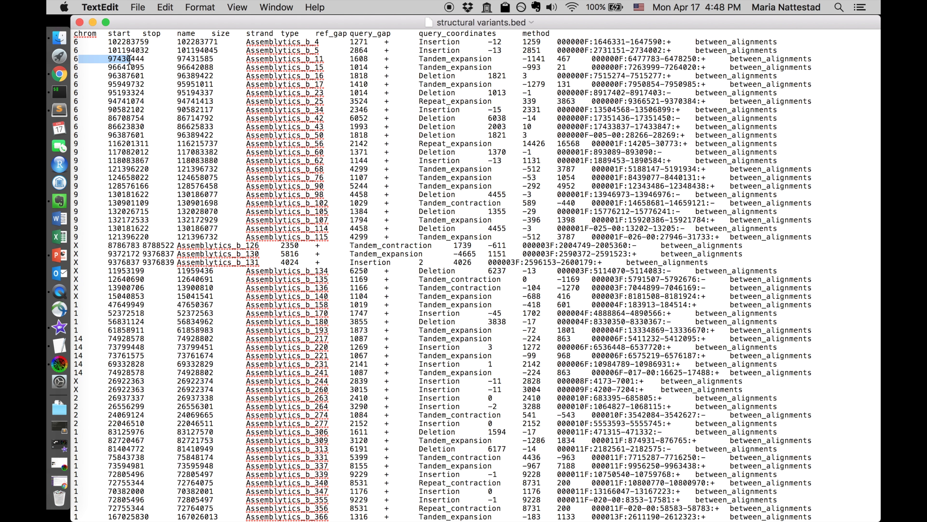
click(79, 22)
Drag long-range variants.bedpe from the desktop onto TextEdit in the Dock.
click(681, 155)
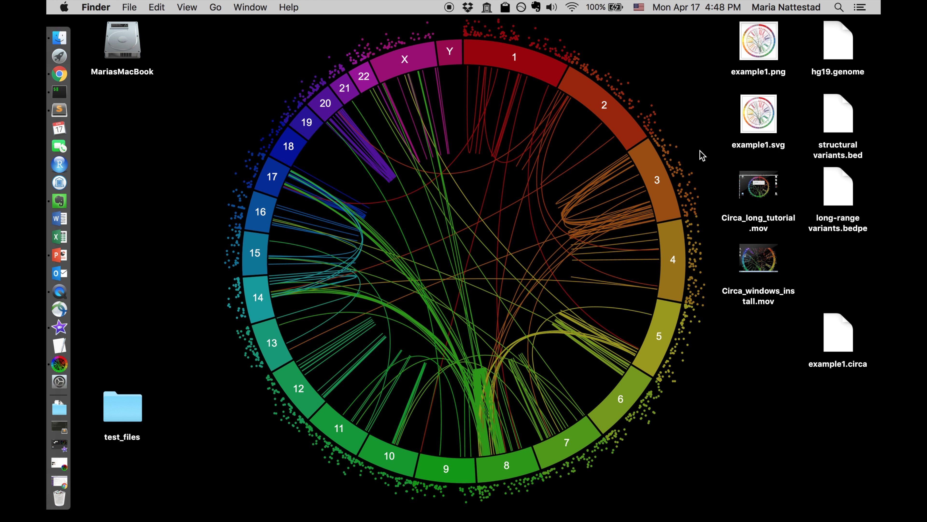
drag(845, 192, 69, 350)
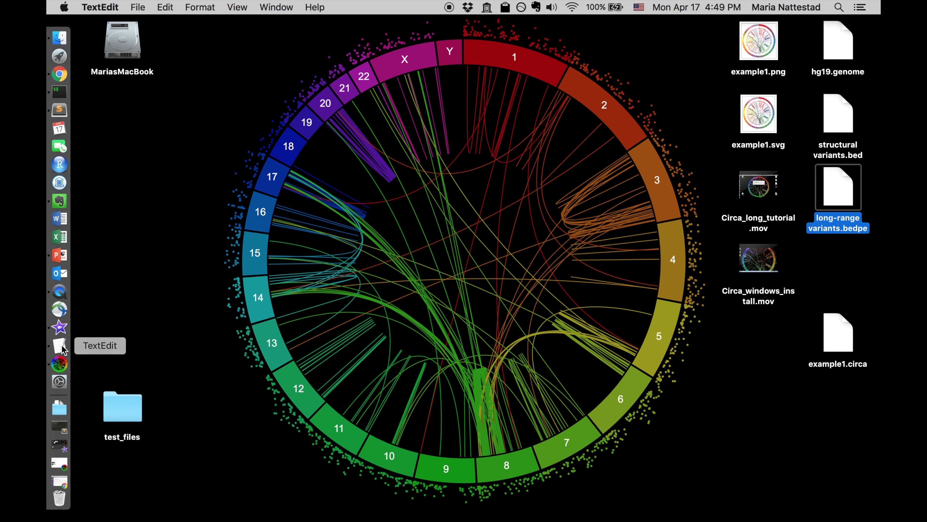
double_click(480, 23)
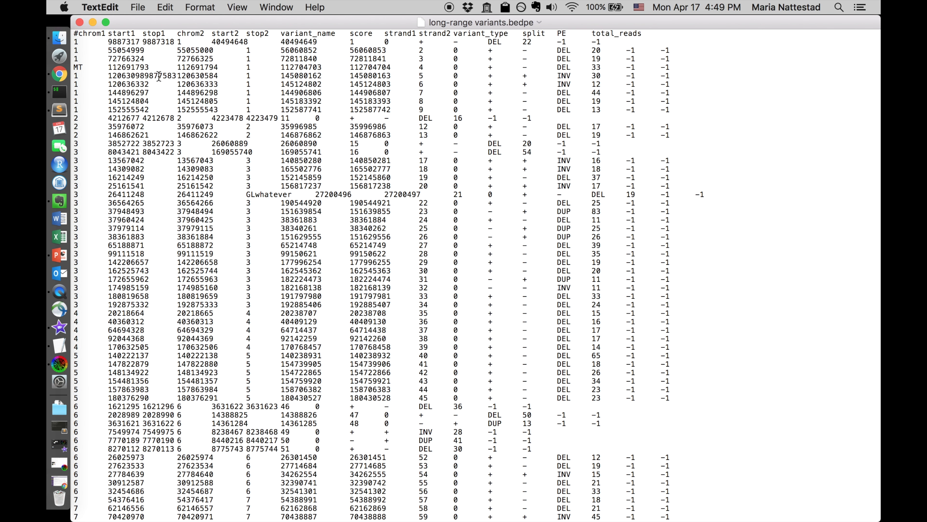
click(74, 35)
drag(75, 35, 166, 34)
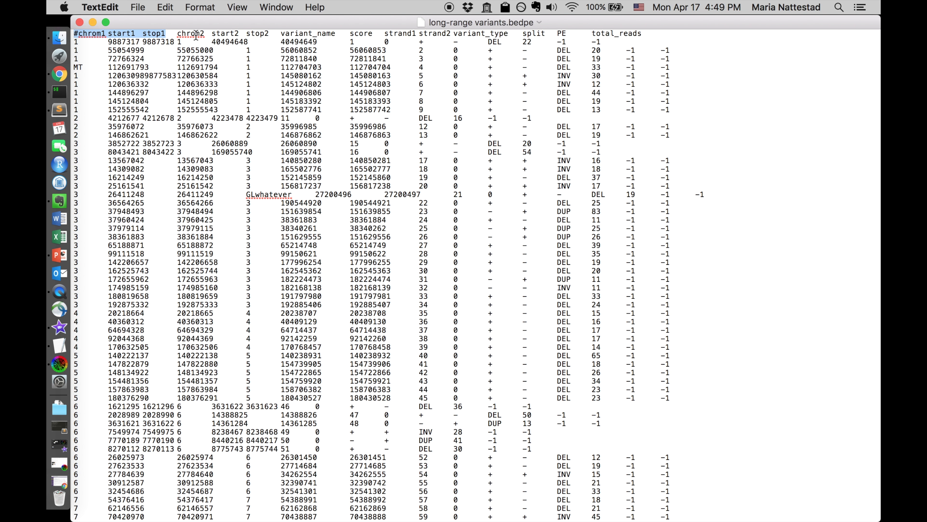
drag(178, 34, 269, 34)
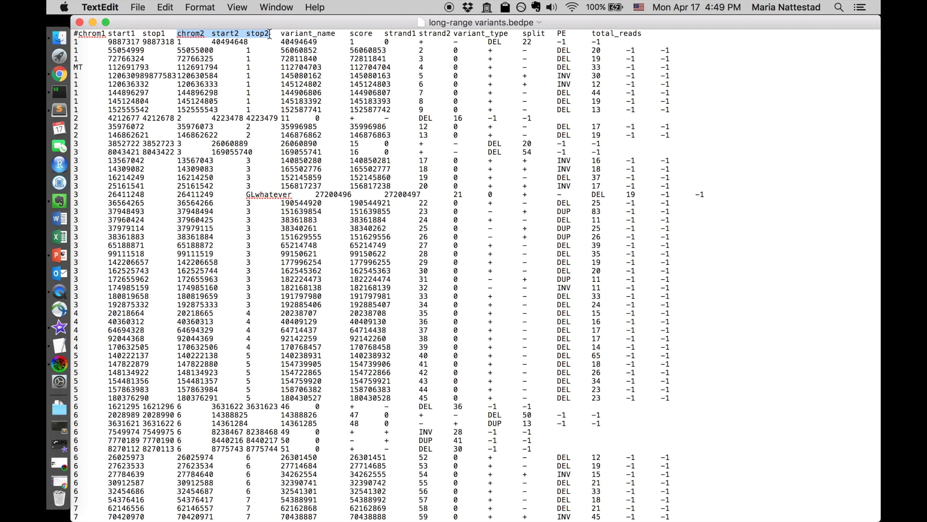
click(352, 104)
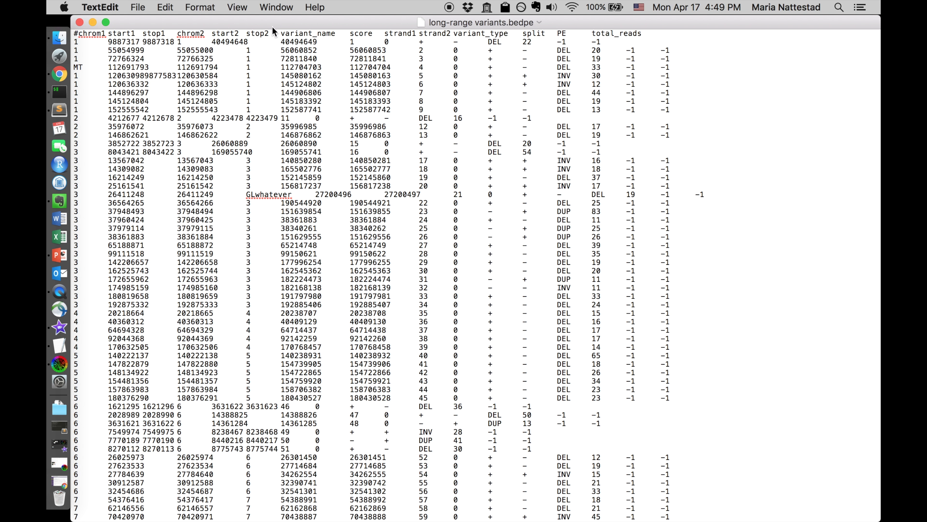
double_click(94, 33)
double_click(187, 33)
drag(247, 59, 370, 60)
click(281, 67)
triple_click(258, 33)
click(226, 34)
double_click(279, 194)
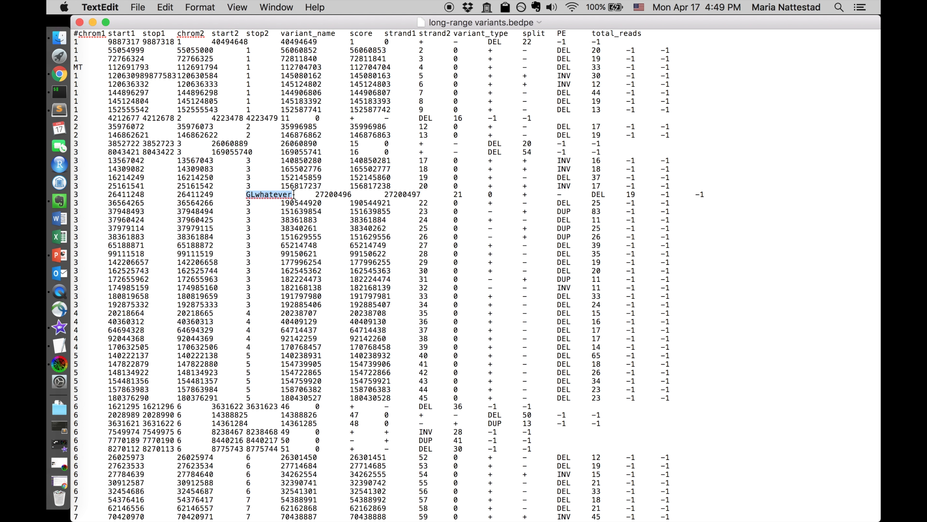
Highlight the GLwhatever row and the header line, then close long-range variants.bedpe.
drag(295, 194, 71, 194)
triple_click(288, 194)
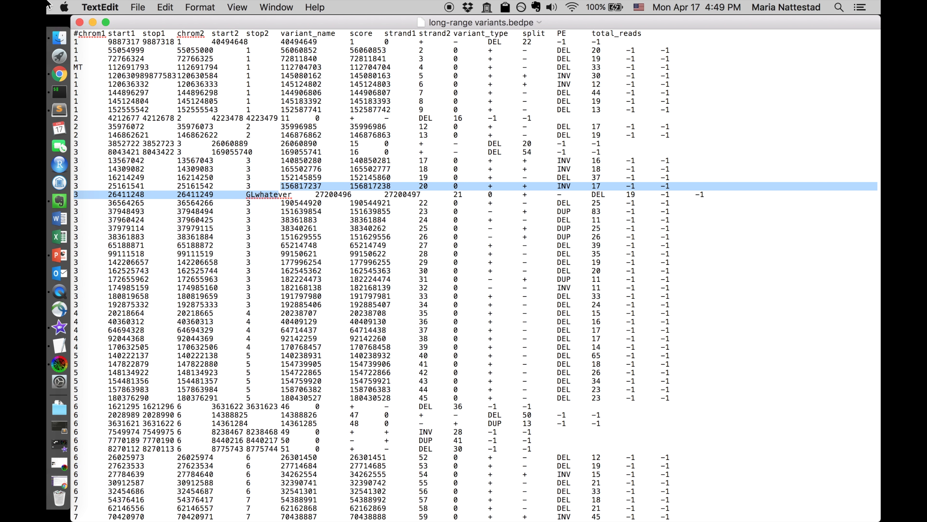
click(196, 102)
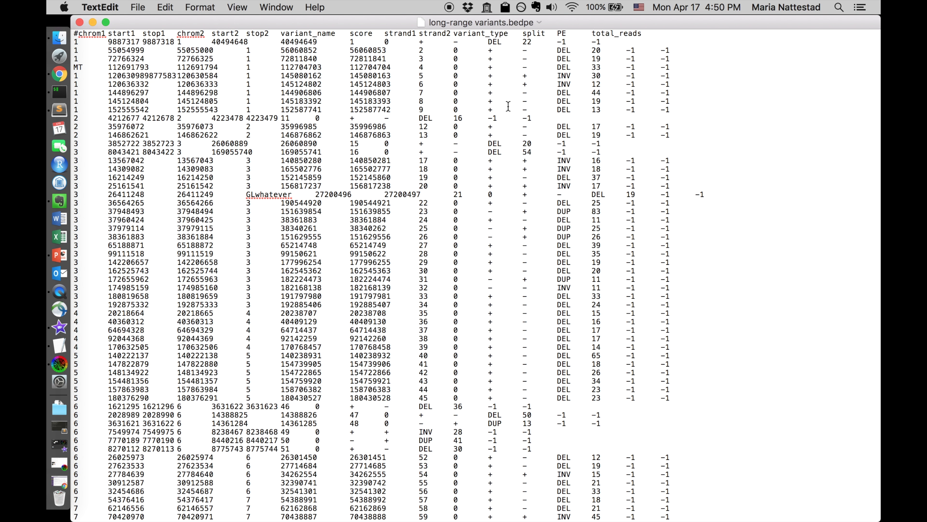
triple_click(509, 38)
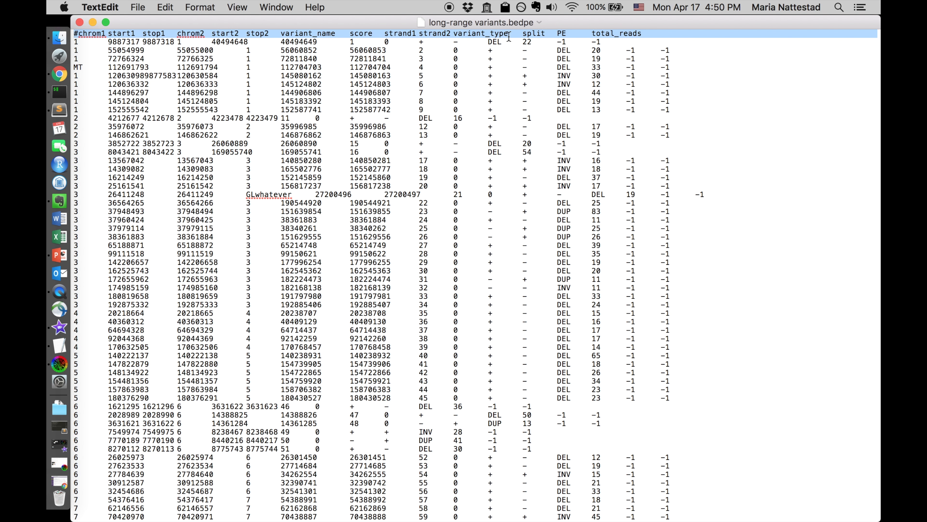
click(436, 43)
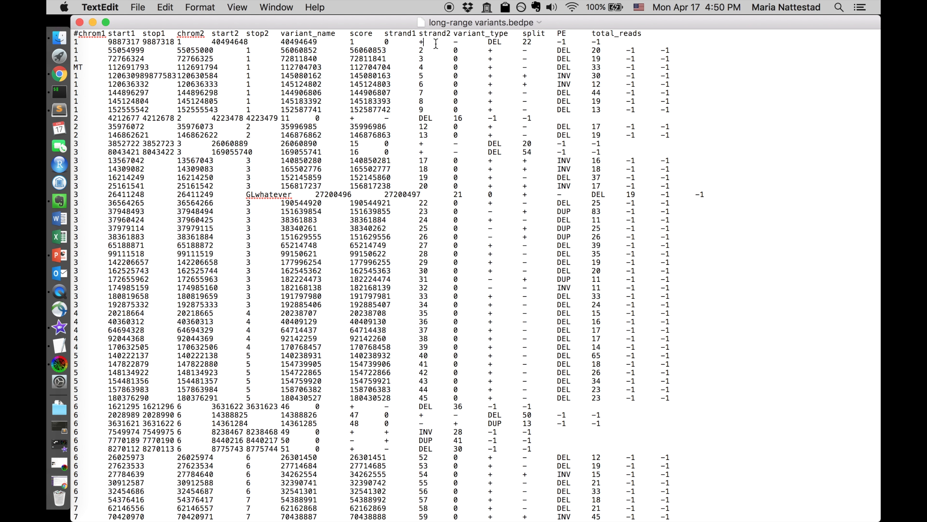
click(80, 22)
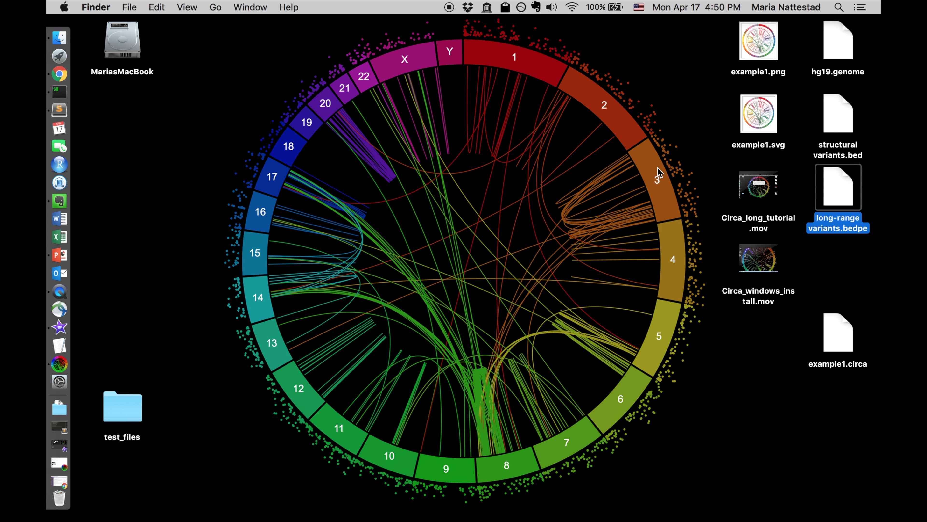
Open the test_files folder and drag survivor.vcf out onto the desktop.
click(679, 138)
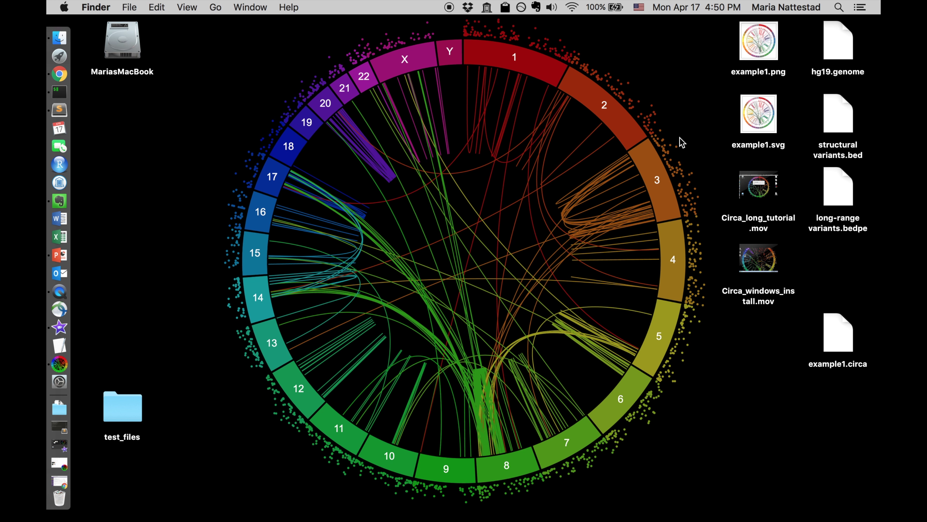
double_click(124, 407)
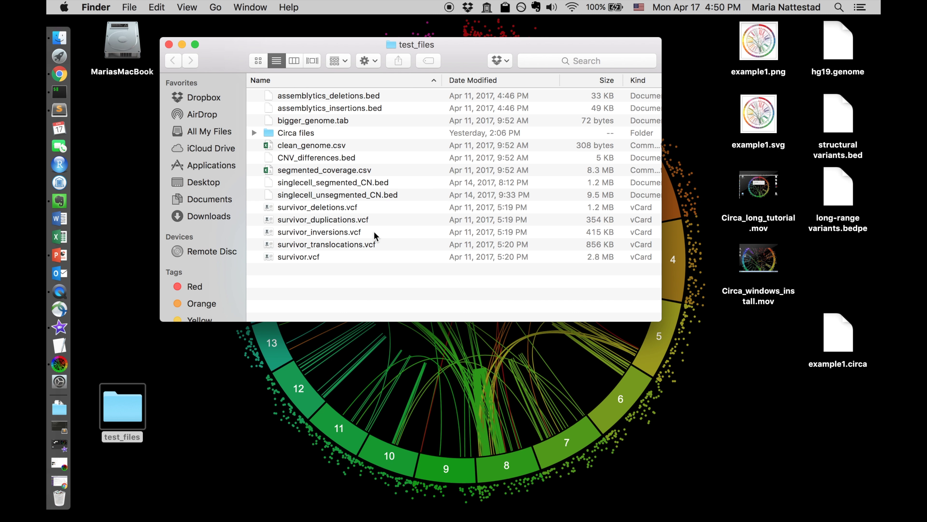
drag(309, 256, 752, 281)
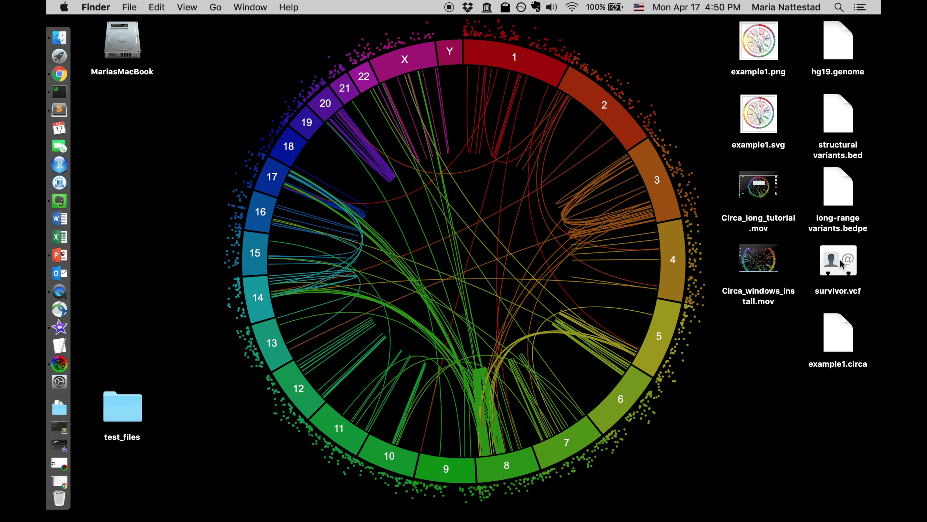
Open survivor.vcf in TextEdit and zoom its window to fill the screen.
drag(843, 265, 62, 347)
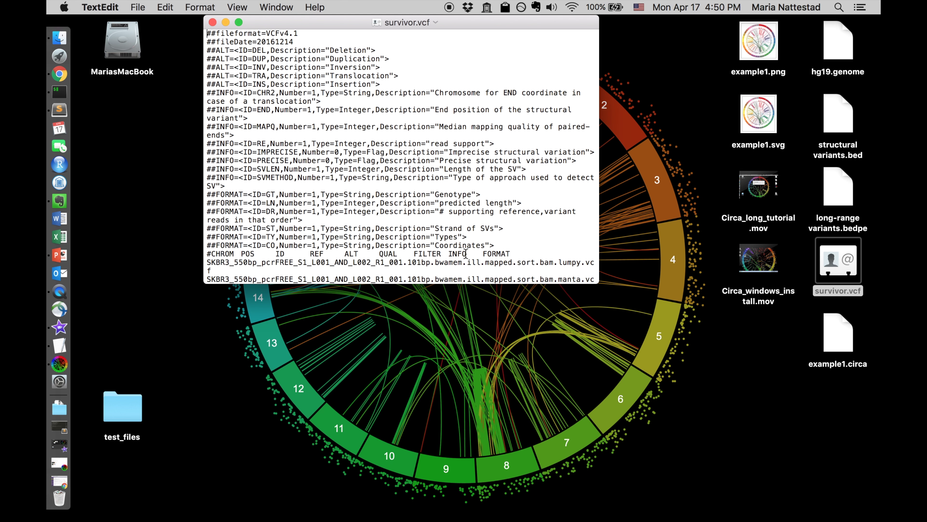
double_click(480, 24)
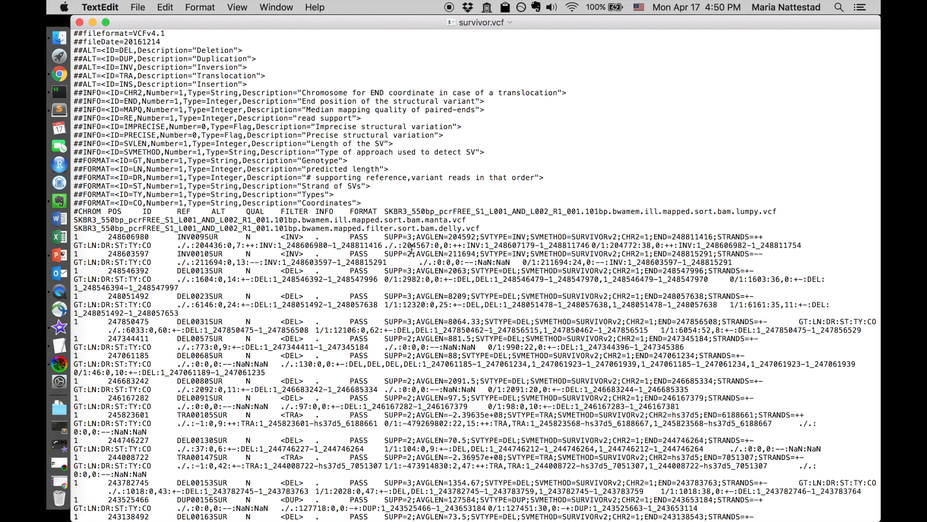
Highlight the first variant's leading fields, its INFO field, and the SUPP, AVGLEN and SVTYPE entries.
drag(384, 237, 76, 236)
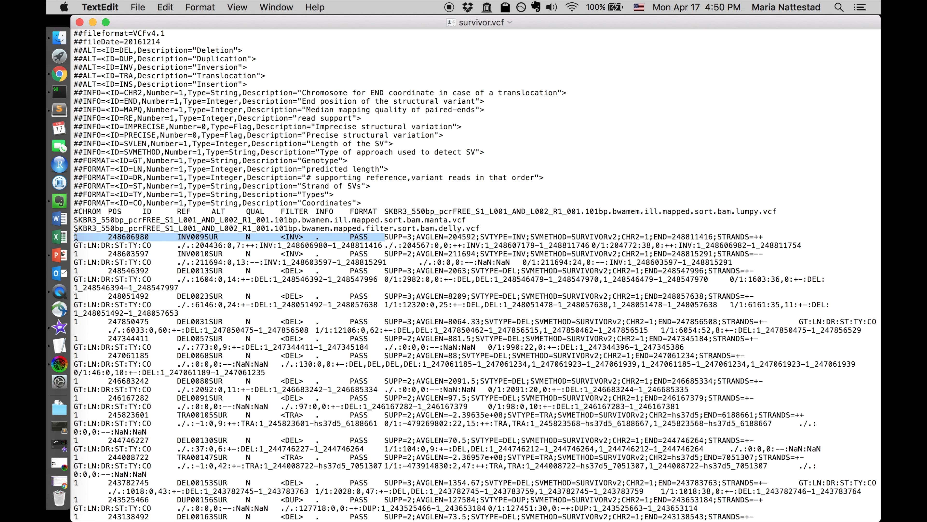
click(388, 245)
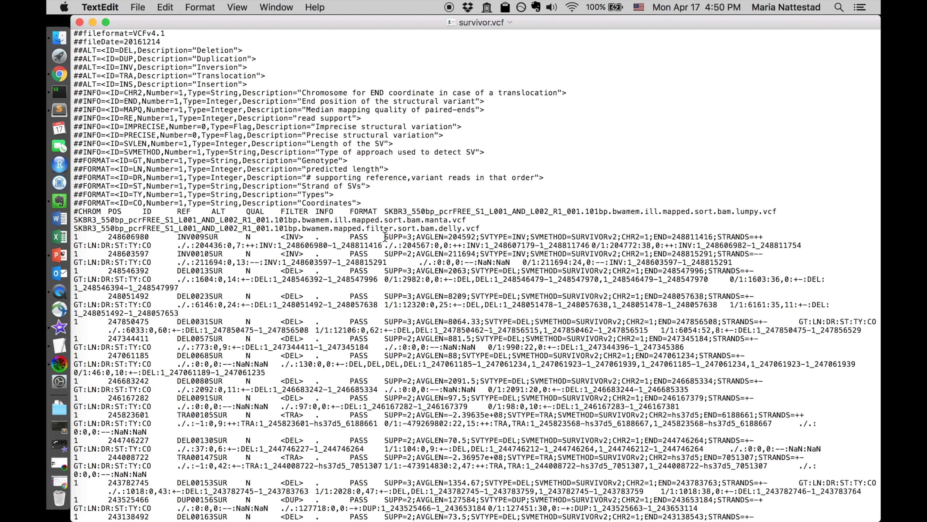
drag(385, 237, 766, 233)
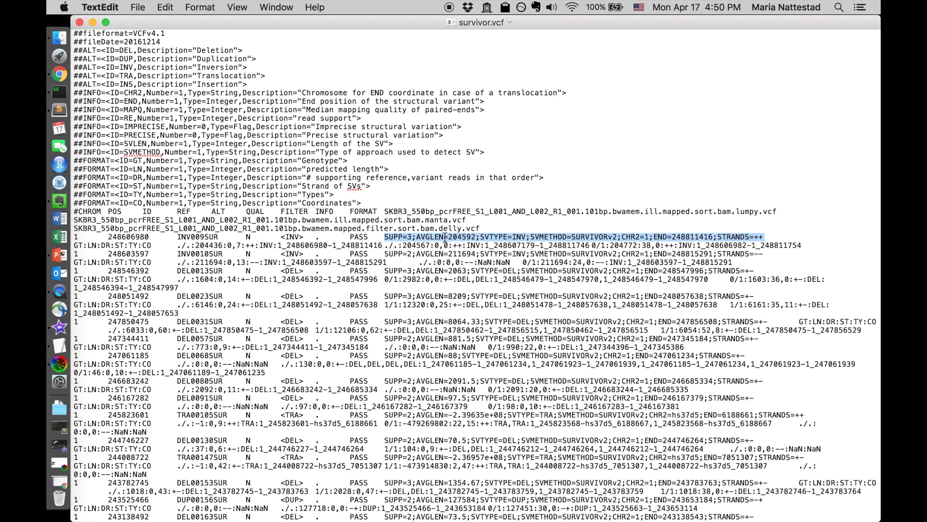
click(476, 237)
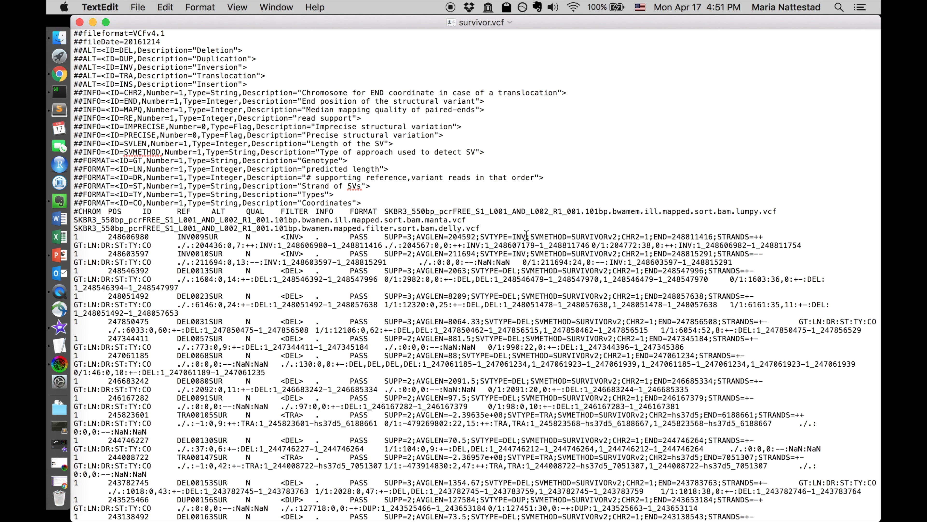
drag(526, 237, 385, 235)
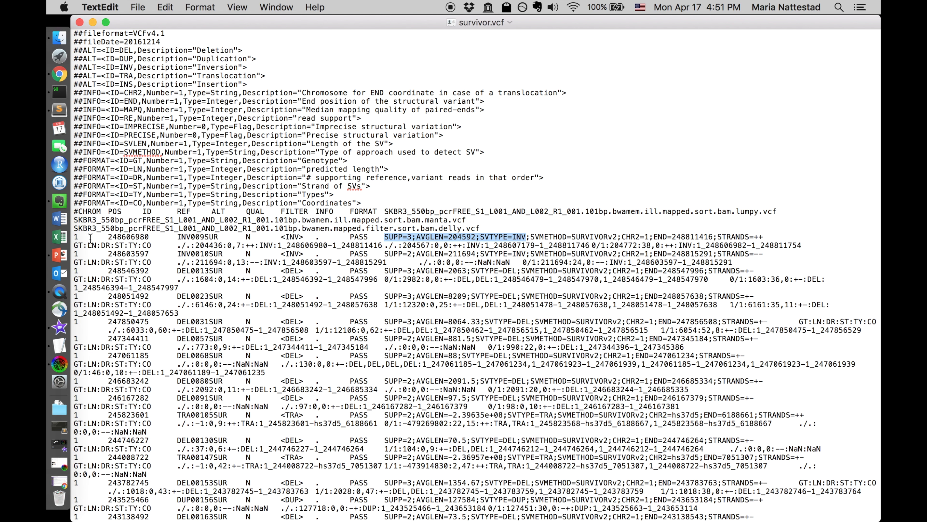
Highlight the column names, the INFO header, the AVGLEN key and value 204592, and the INFO entries.
drag(74, 210, 321, 208)
double_click(324, 211)
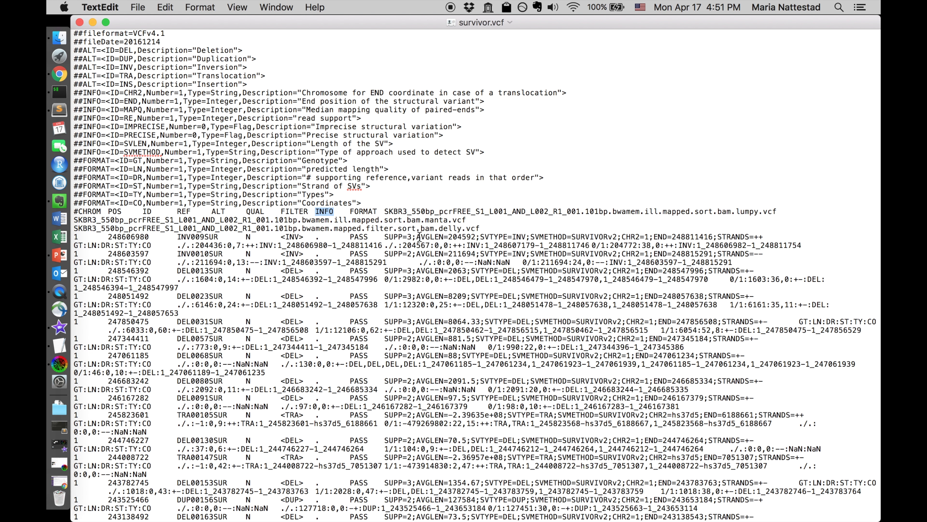
double_click(433, 238)
double_click(461, 237)
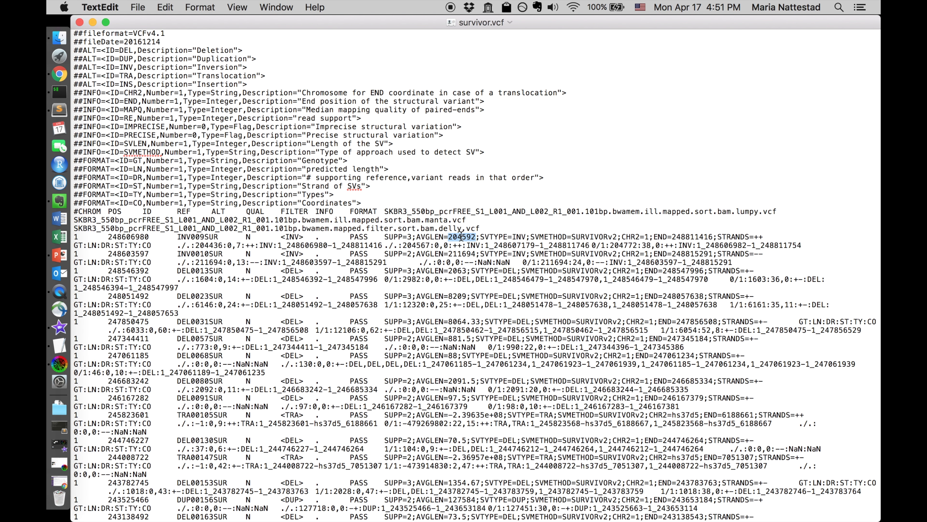
click(498, 237)
drag(384, 237, 573, 237)
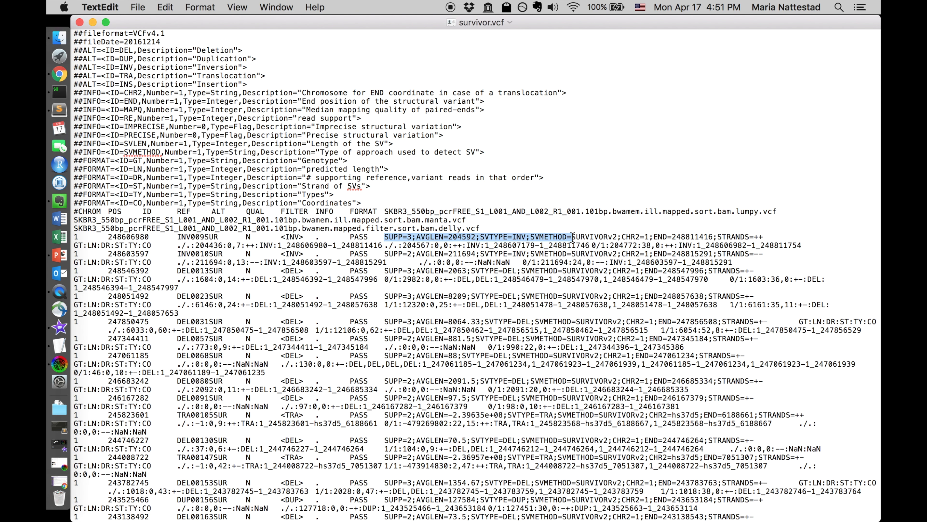
click(573, 236)
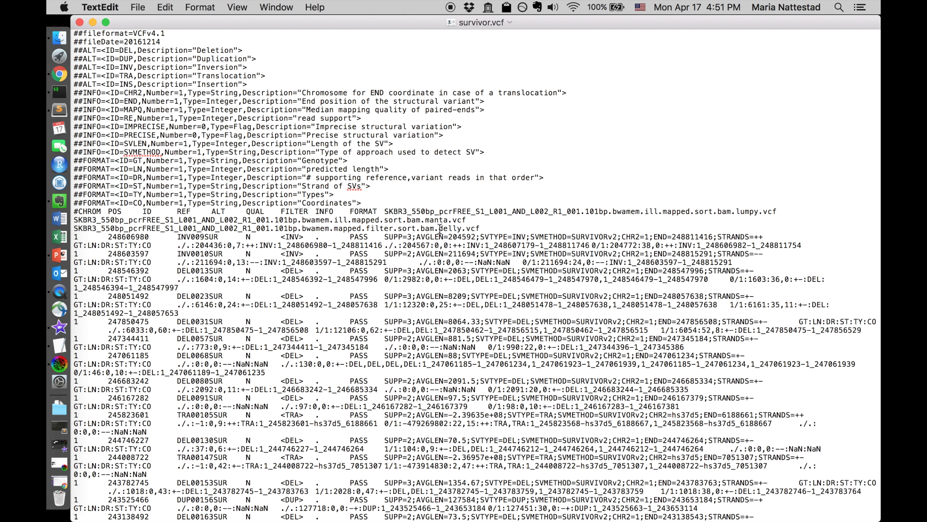
drag(385, 235, 682, 241)
click(681, 239)
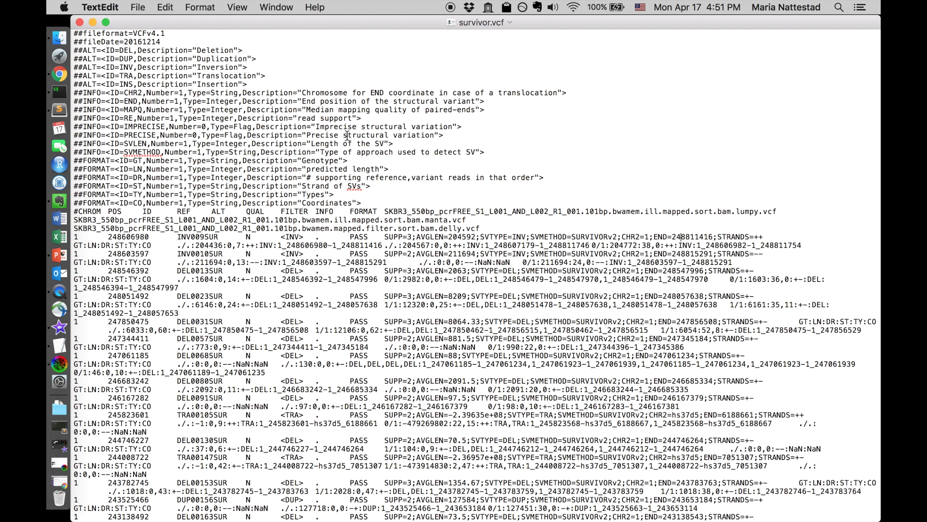
Close survivor.vcf and widen column J so the full query_coordinates values show.
click(80, 23)
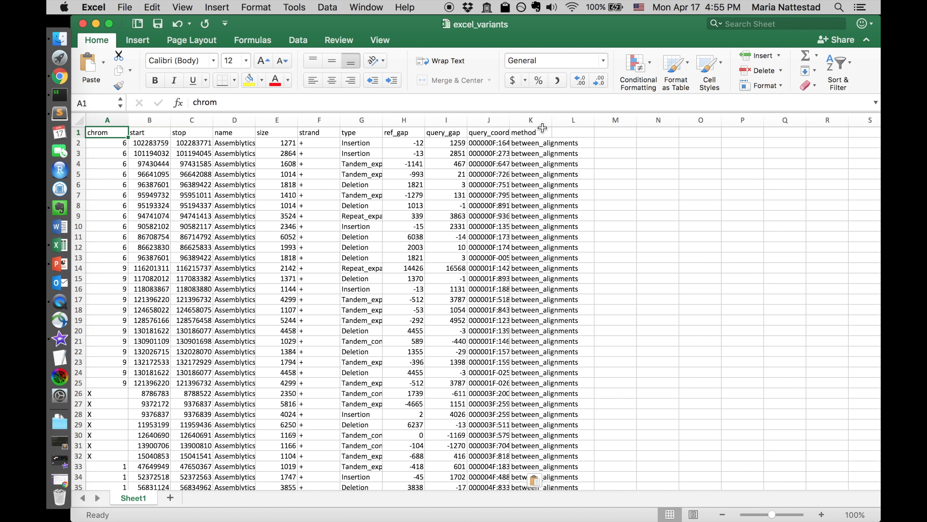
drag(509, 121, 546, 121)
click(470, 174)
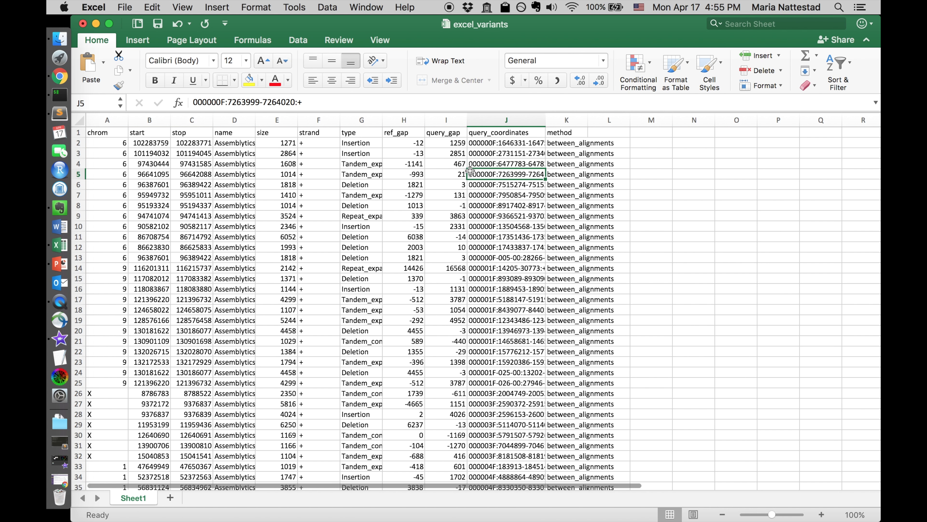
Inspect the A1–K1 header row and variant rows, scrolling through and returning to A1.
click(111, 133)
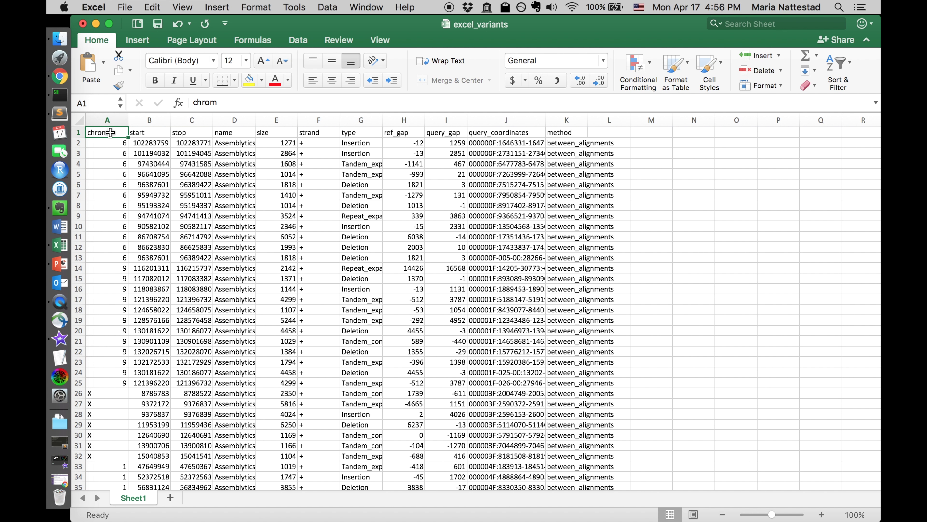
drag(110, 133, 566, 132)
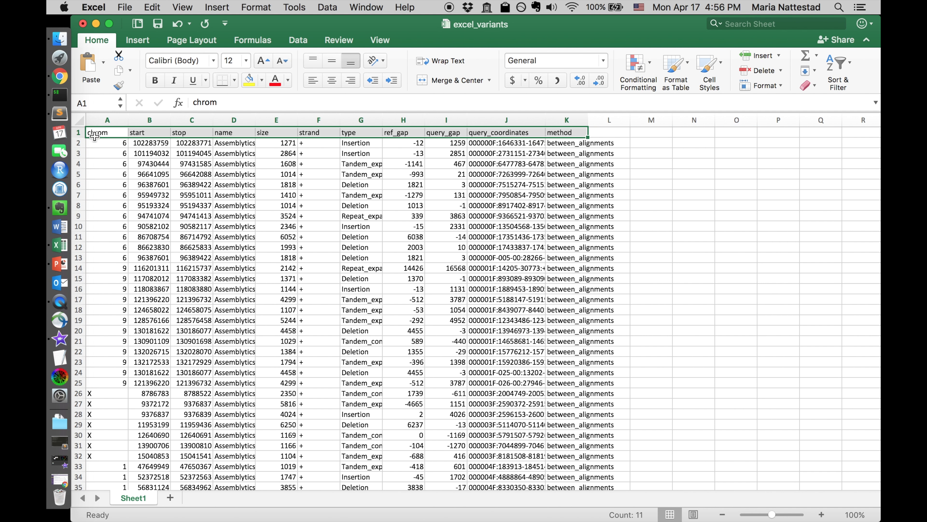
drag(106, 143, 552, 341)
click(361, 226)
drag(121, 133, 564, 133)
click(369, 143)
scroll(347, 256, down, 5)
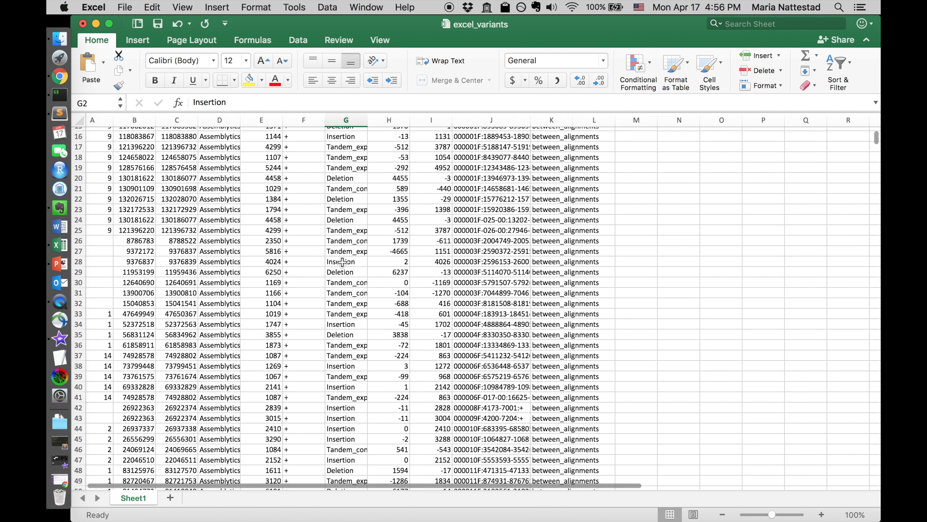
scroll(343, 262, down, 10)
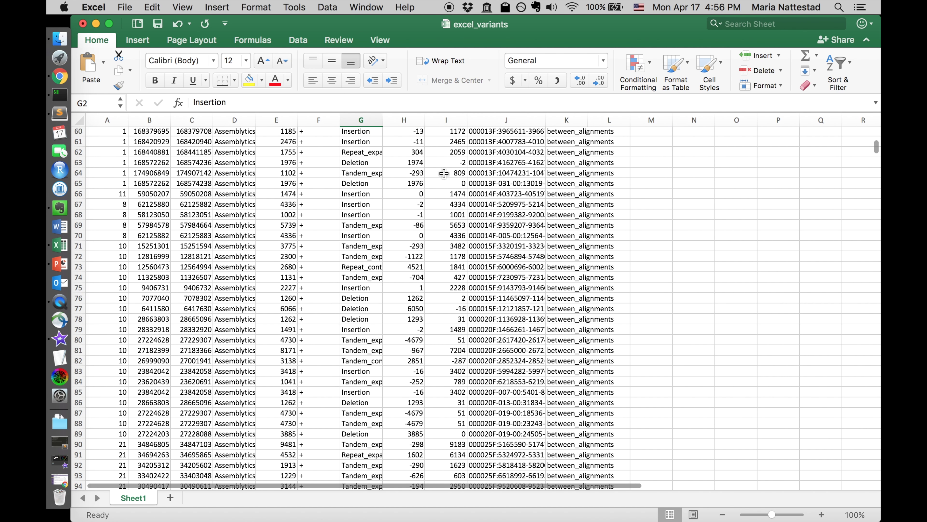
scroll(316, 261, up, 15)
click(107, 132)
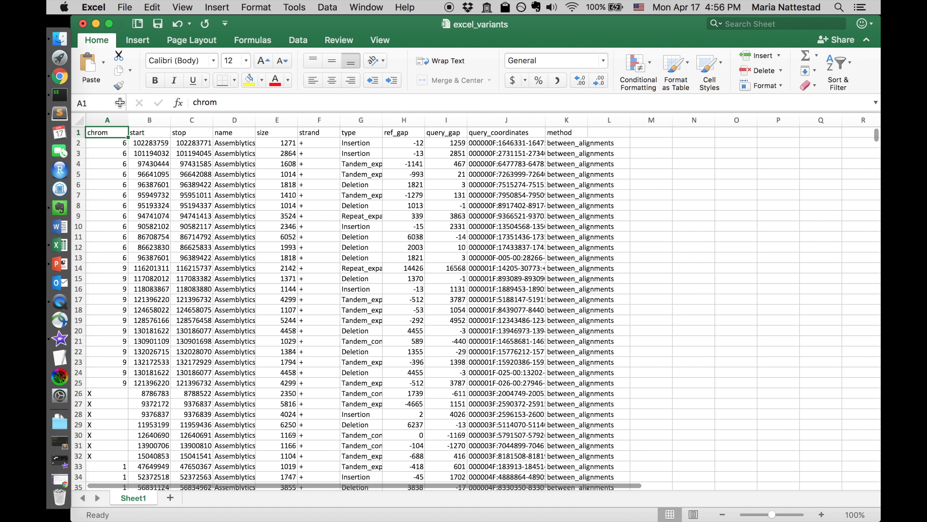
click(124, 5)
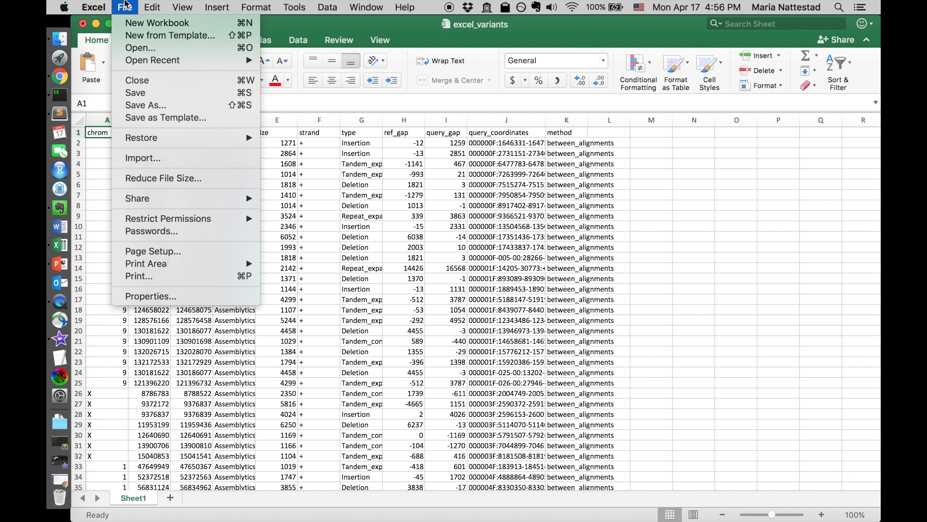
Save As excel_variants.csv on the Desktop using CSV UTF-8 (Comma delimited), keeping the extension visible.
click(135, 93)
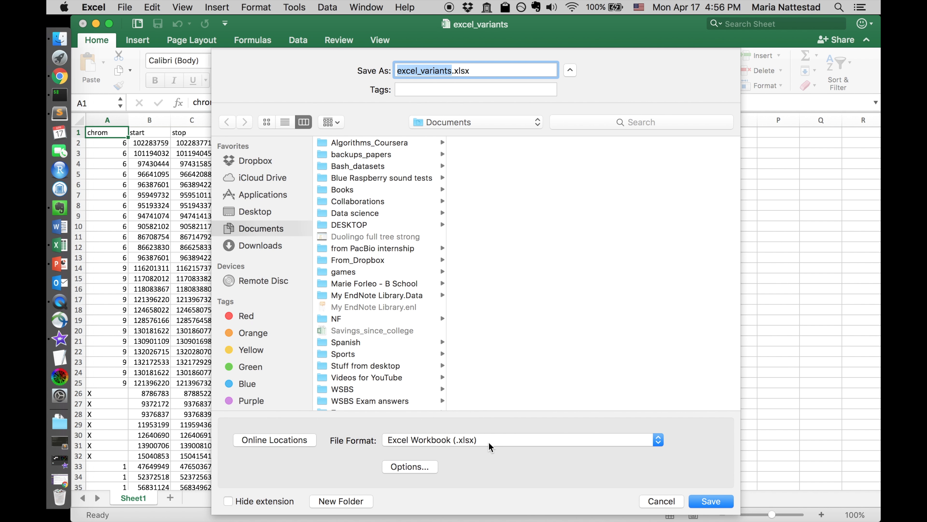
click(477, 440)
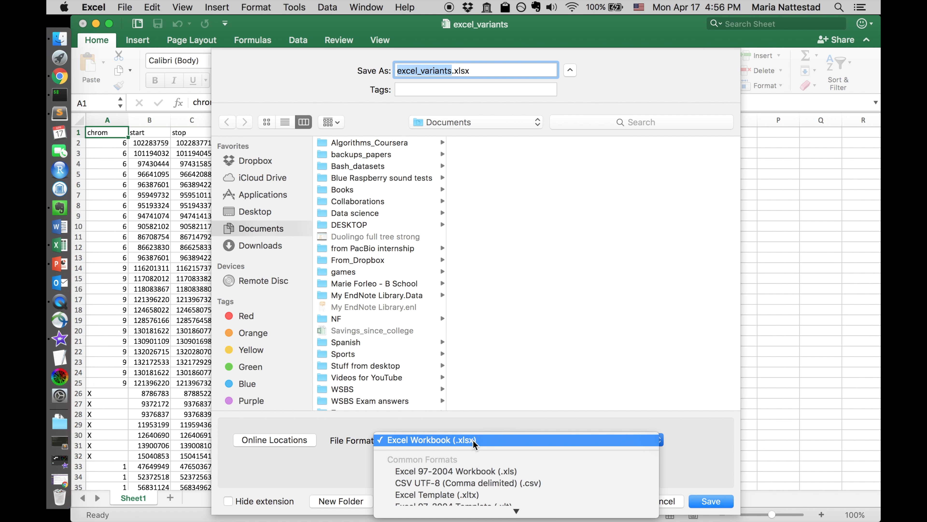
click(257, 213)
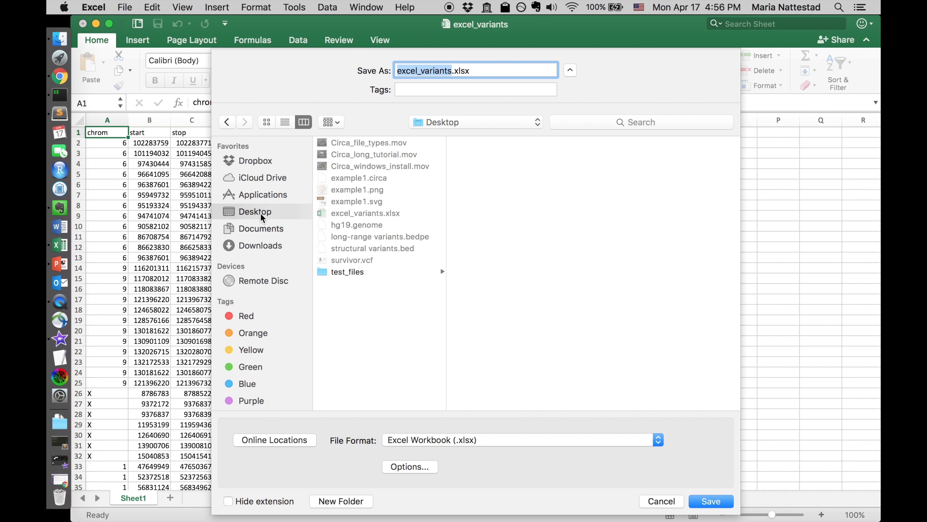
click(463, 441)
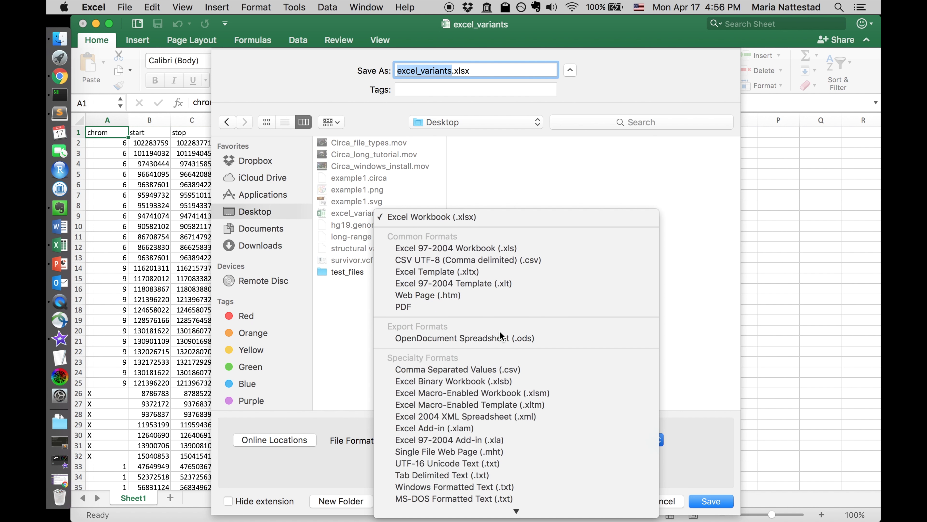
click(434, 259)
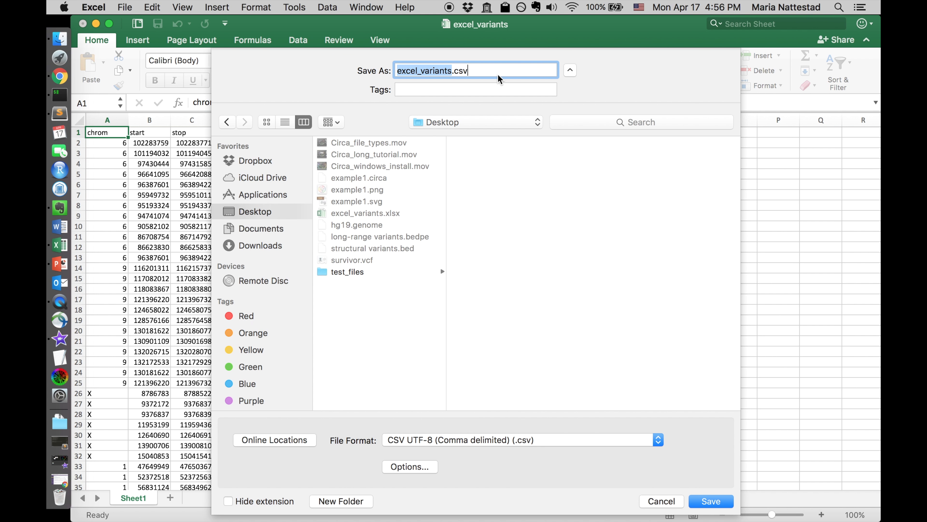
click(521, 69)
key(shift+Left)
key(shift+Left)
key(shift+Left)
key(shift+Left)
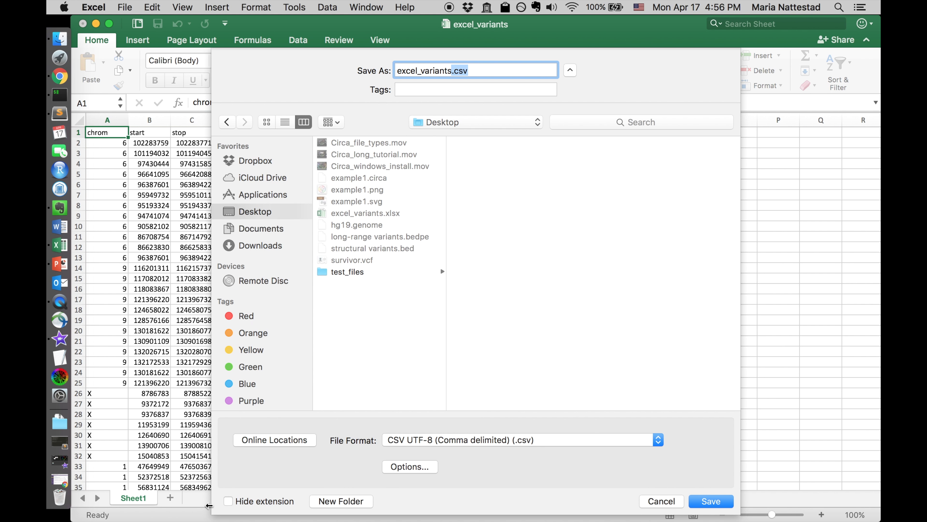
click(229, 501)
click(230, 501)
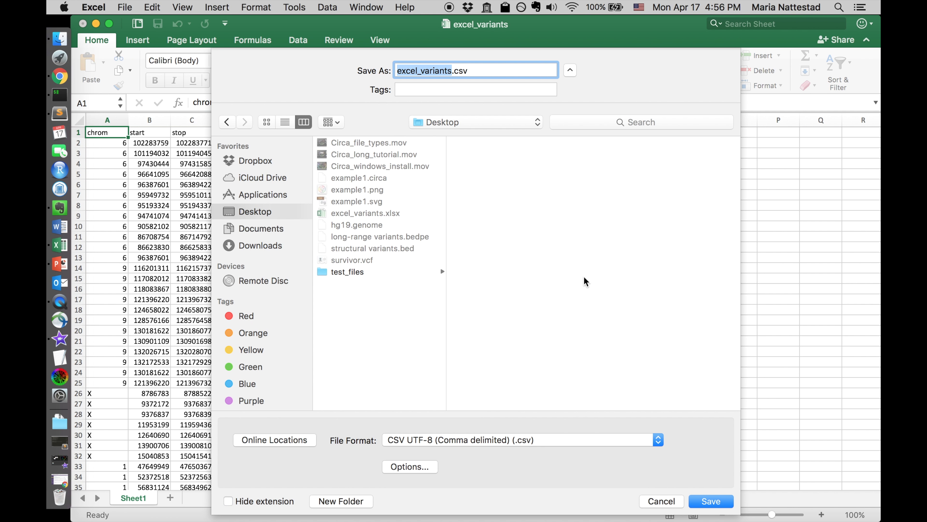
click(717, 503)
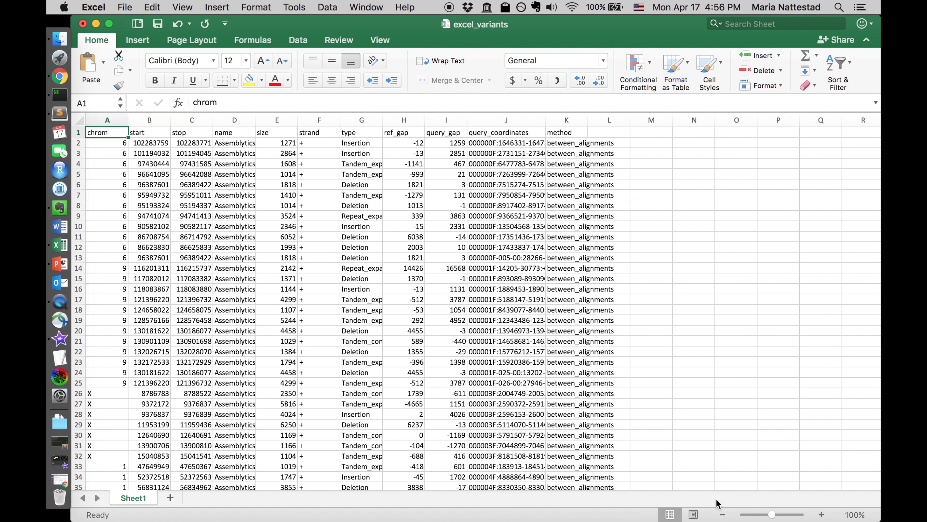
Minimize Excel, compare excel_variants.csv with the xlsx on the desktop, and Quick Look the CSV.
click(96, 23)
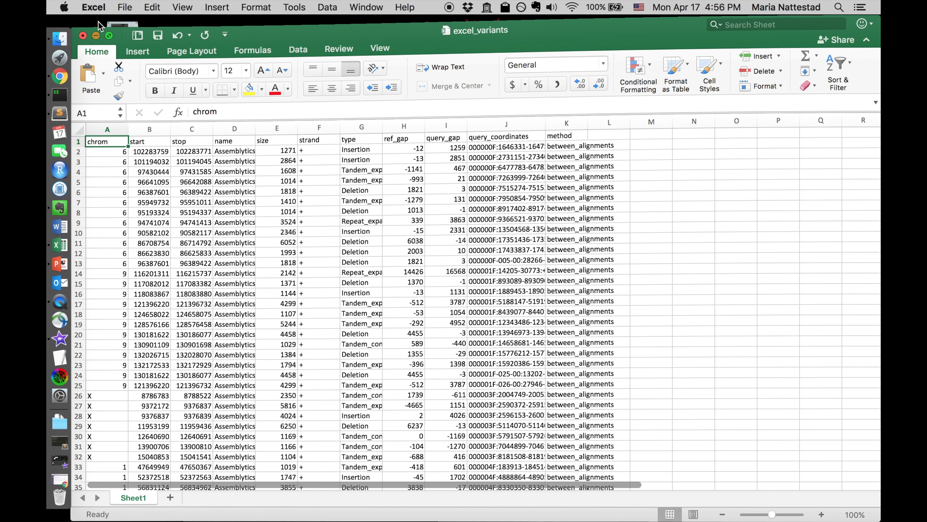
click(764, 409)
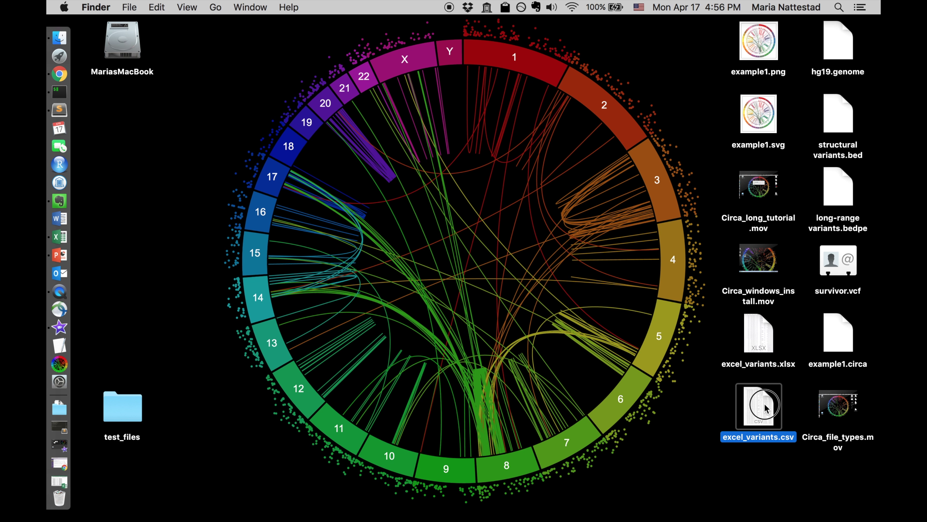
click(751, 345)
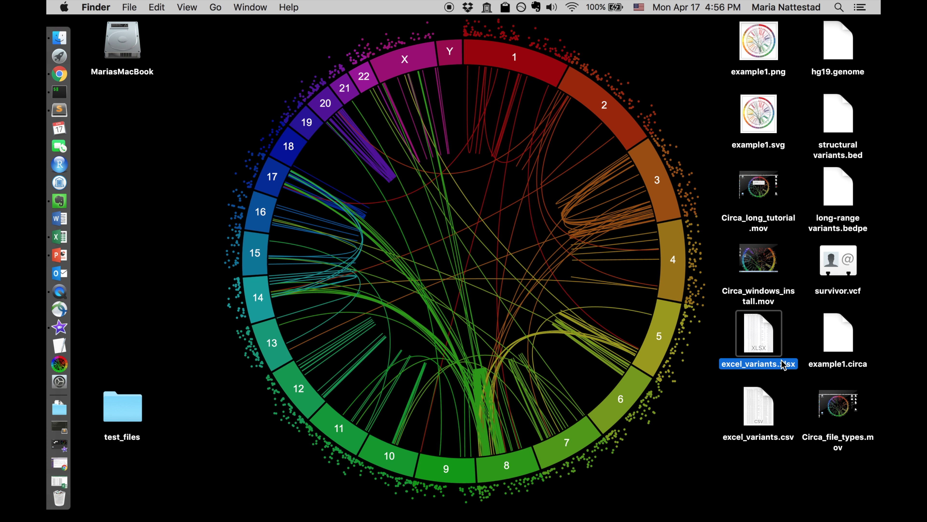
click(781, 441)
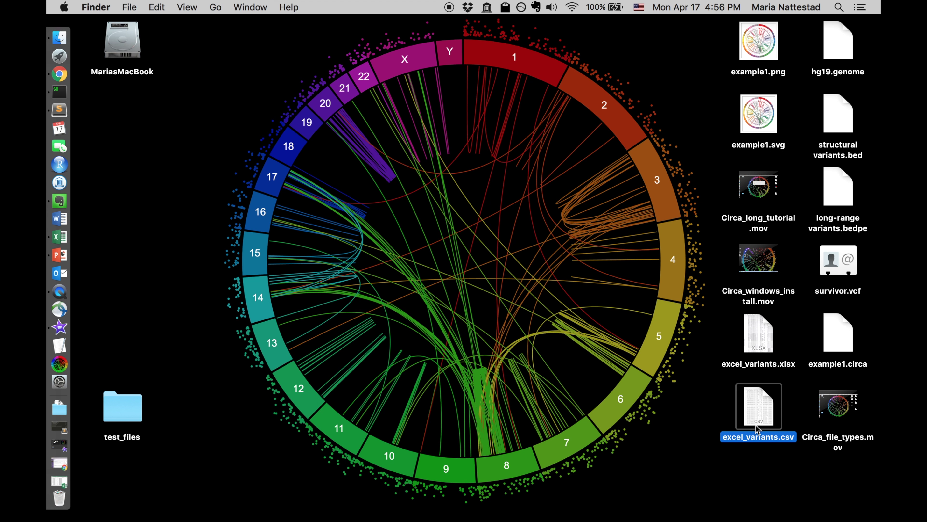
key(space)
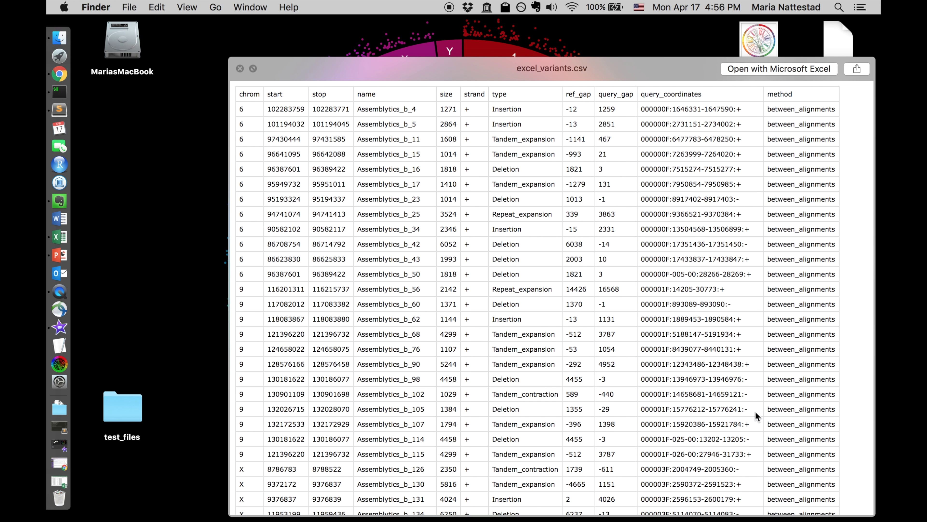